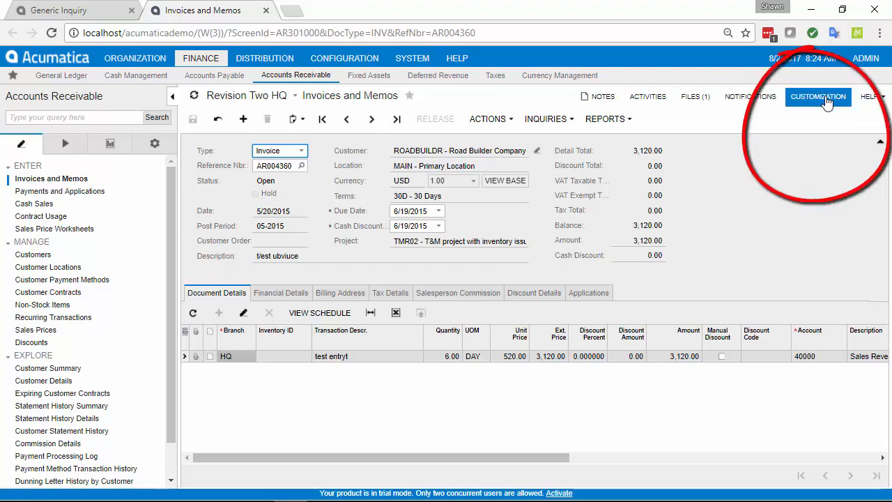
- Inspect the element properties of the invoice's Reference Nbr. field to see its data class and data field
{"action": "left_click", "coordinate": [826, 103]}
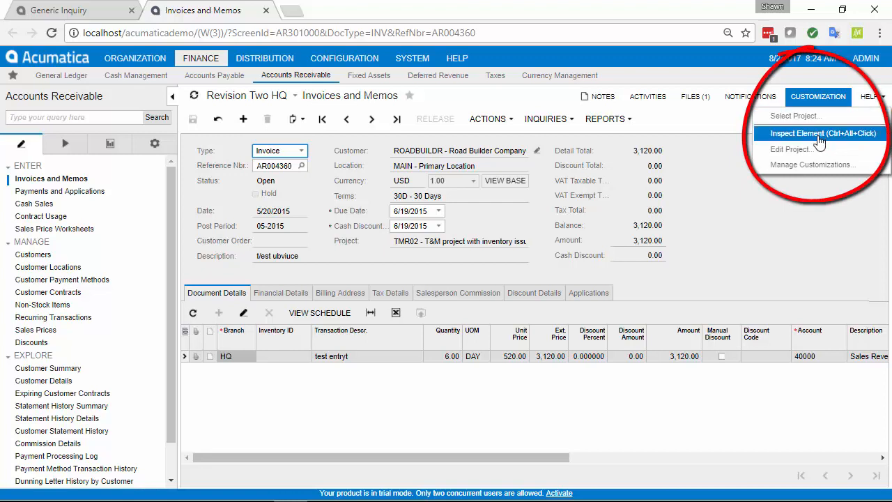
{"action": "left_click", "coordinate": [819, 141]}
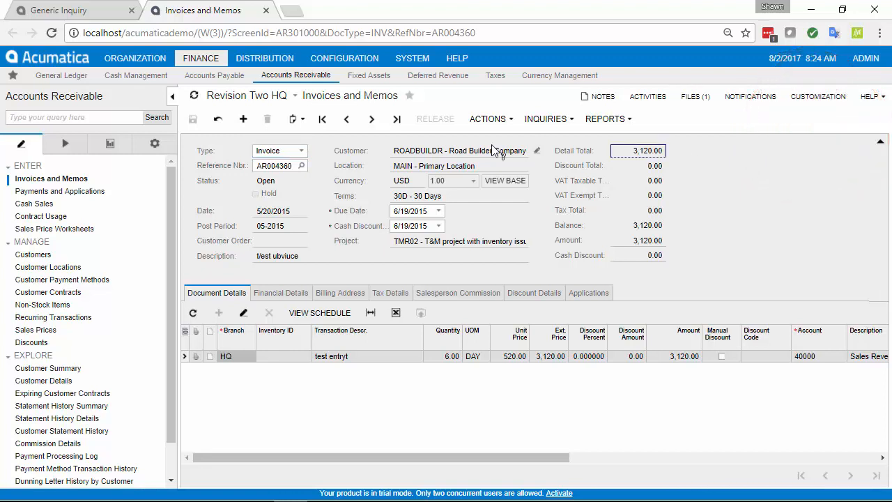
{"action": "left_click", "coordinate": [285, 151]}
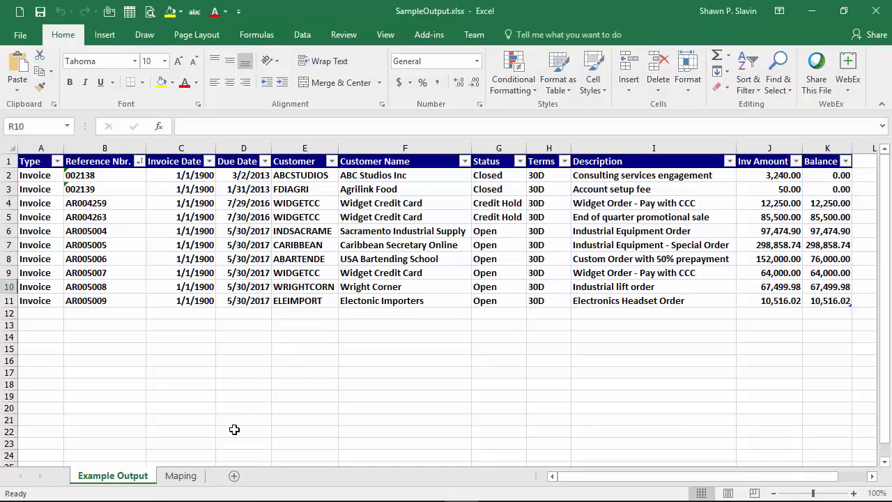
- Review the Source column on the Maping sheet of SampleOutput.xlsx in Excel, and return to Acumatica
{"action": "left_click", "coordinate": [180, 475]}
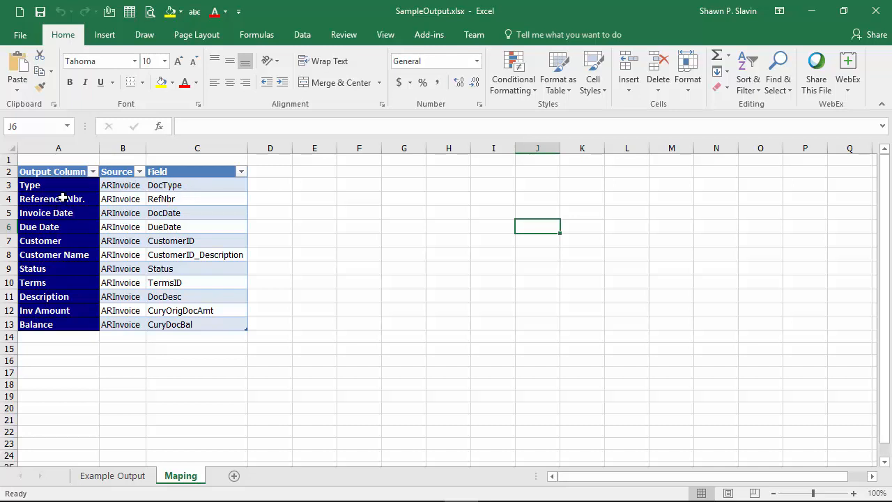
{"action": "left_click", "coordinate": [133, 145]}
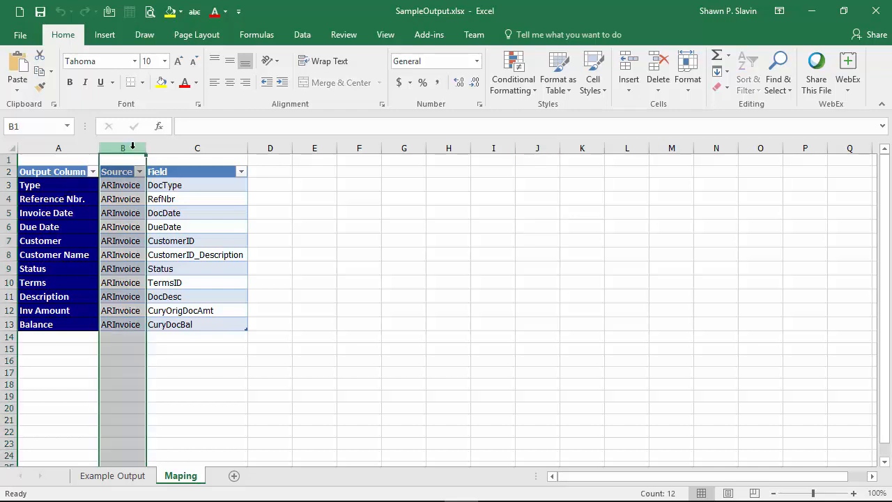
{"action": "key", "text": "alt+Tab"}
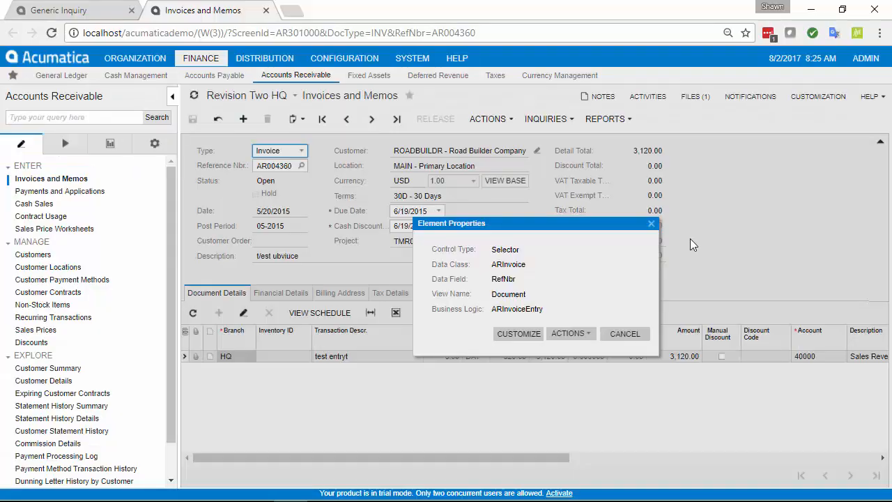
- Close the element properties and go to the Generic Inquiry screen in the System customization area
{"action": "left_click", "coordinate": [619, 336]}
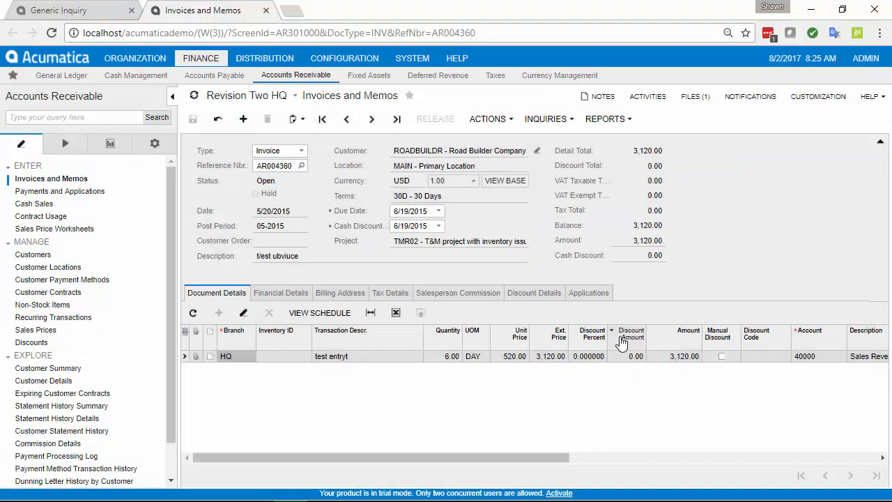
{"action": "left_click", "coordinate": [88, 10]}
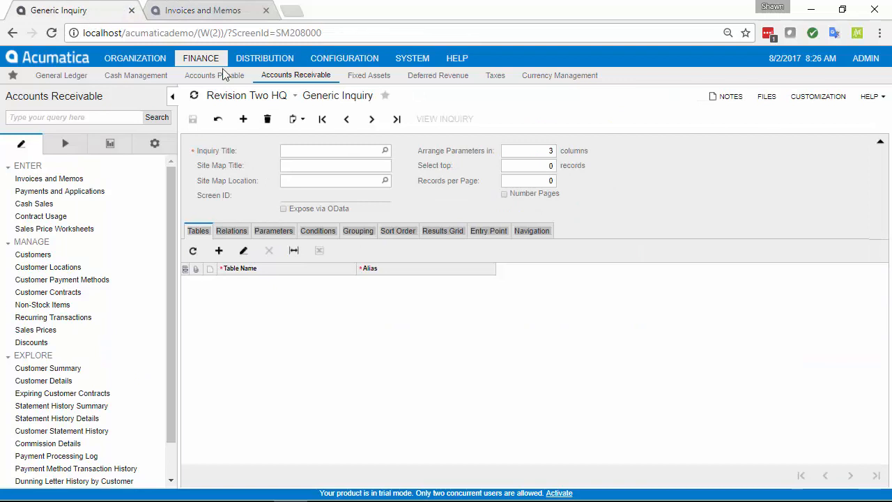
{"action": "left_click", "coordinate": [410, 58]}
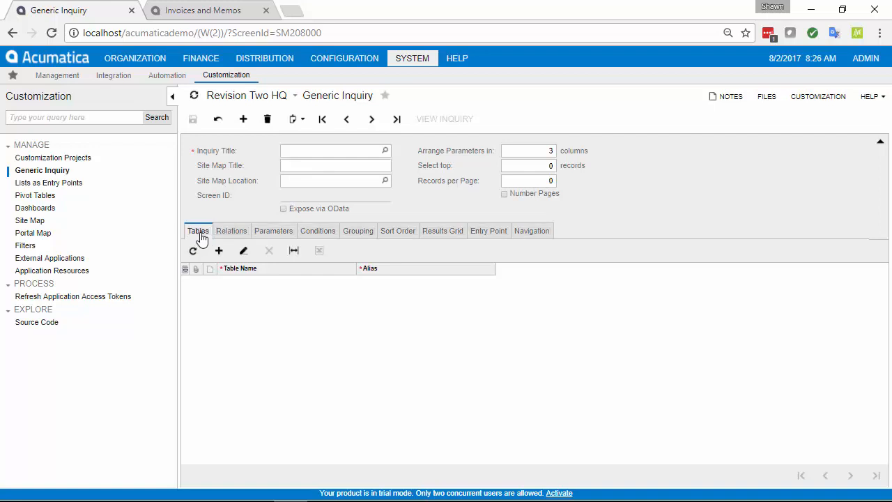
{"action": "left_click", "coordinate": [446, 230]}
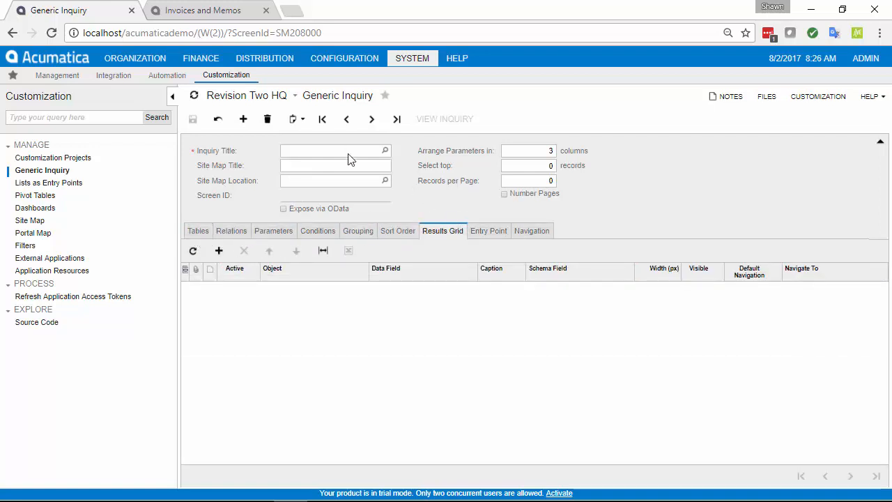
{"action": "left_click", "coordinate": [197, 231]}
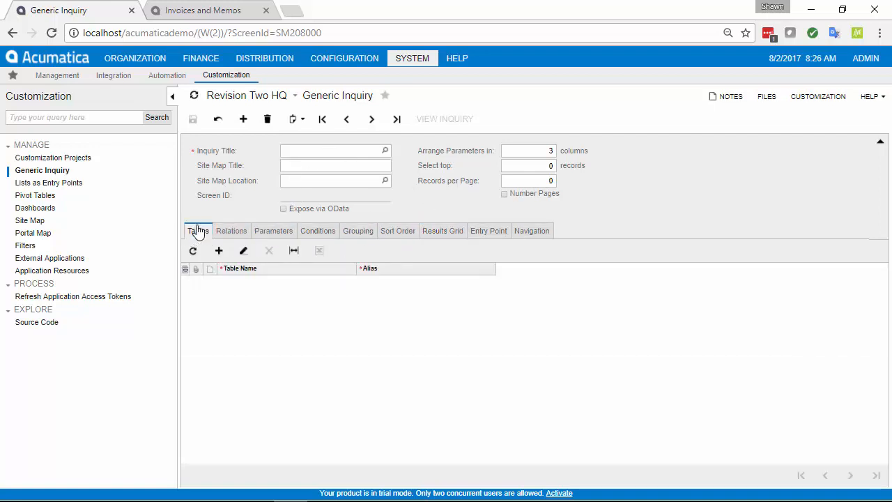
- Enter CS3INVOICES as the inquiry title and AR Invoices as the site map title
{"action": "left_click", "coordinate": [297, 152]}
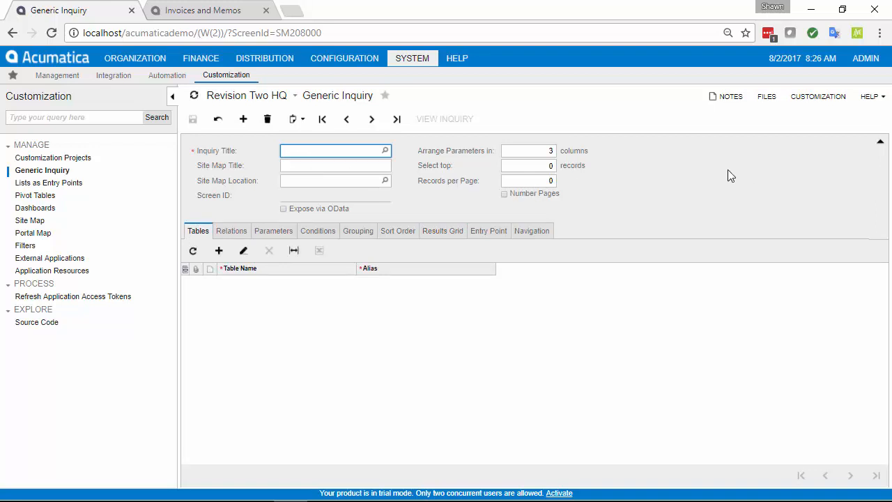
{"action": "type", "text": "CS3INVOICES"}
{"action": "key", "text": "Tab"}
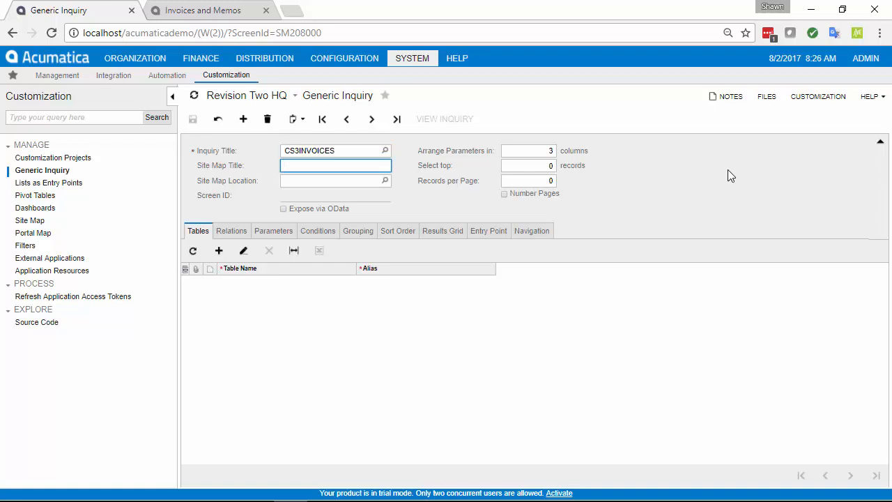
{"action": "type", "text": "AR Invoices"}
{"action": "key", "text": "Tab"}
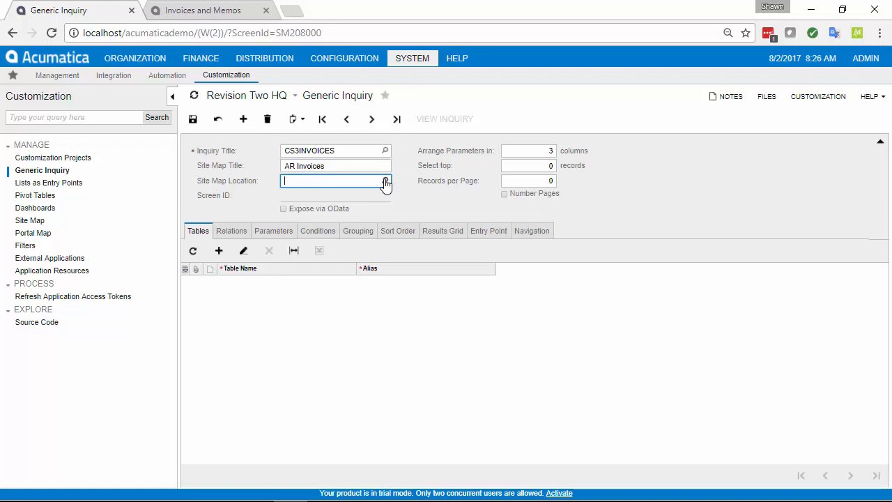
- Set the site map location to the Explore folder under Finance, Accounts Receivable, Work Area
{"action": "left_click", "coordinate": [385, 181]}
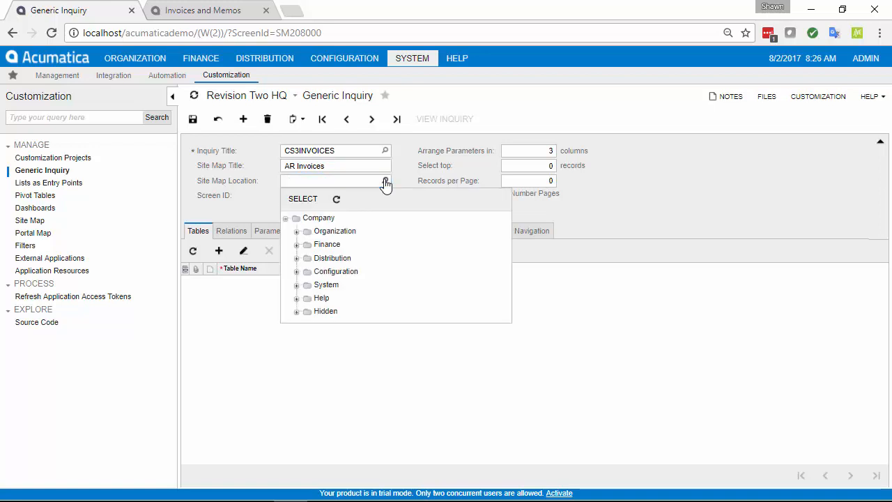
{"action": "left_click", "coordinate": [296, 244]}
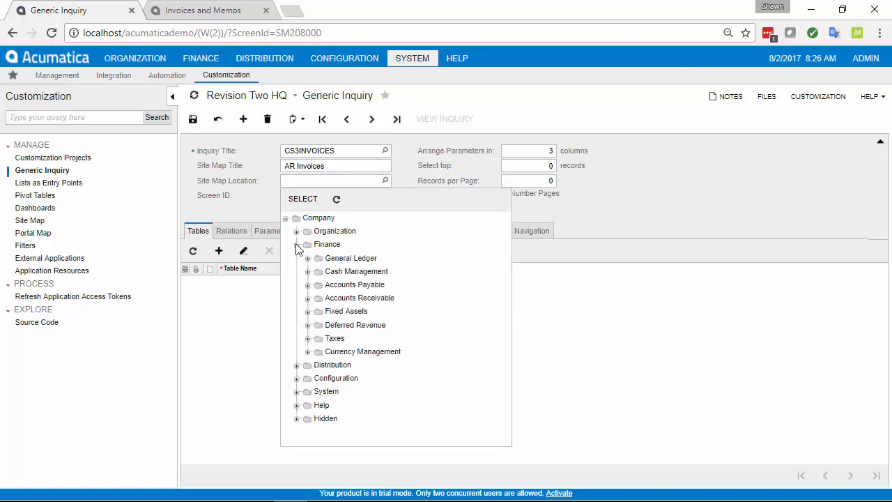
{"action": "left_click", "coordinate": [308, 298]}
{"action": "left_click", "coordinate": [320, 312]}
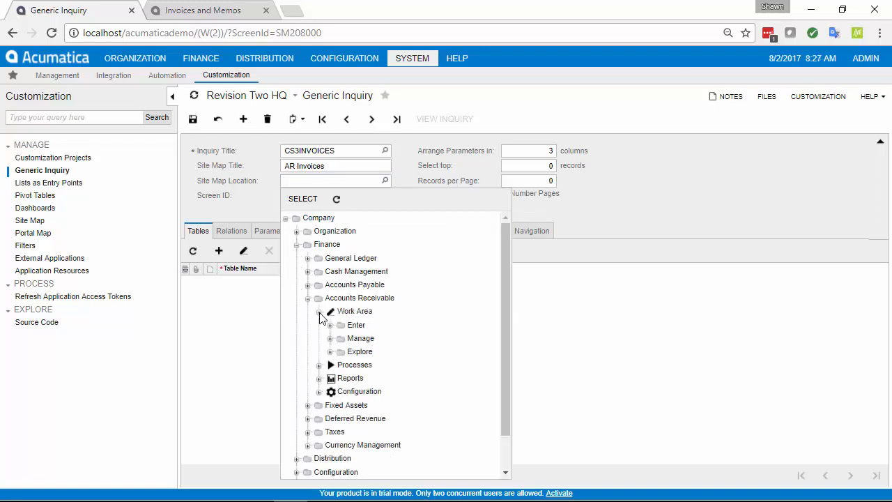
{"action": "left_click", "coordinate": [360, 352]}
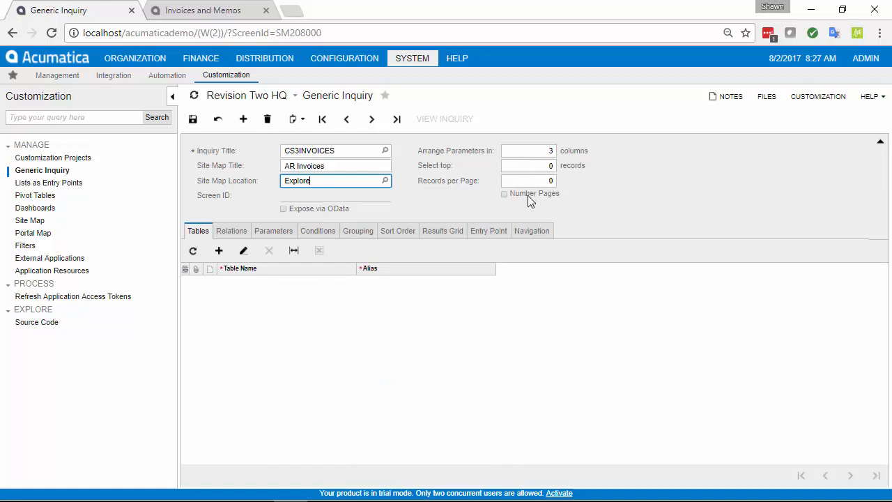
- Add the source table PX.Objects.AR.ARInvoice listed in the Excel mapping sheet, and save the inquiry
{"action": "left_click", "coordinate": [217, 255]}
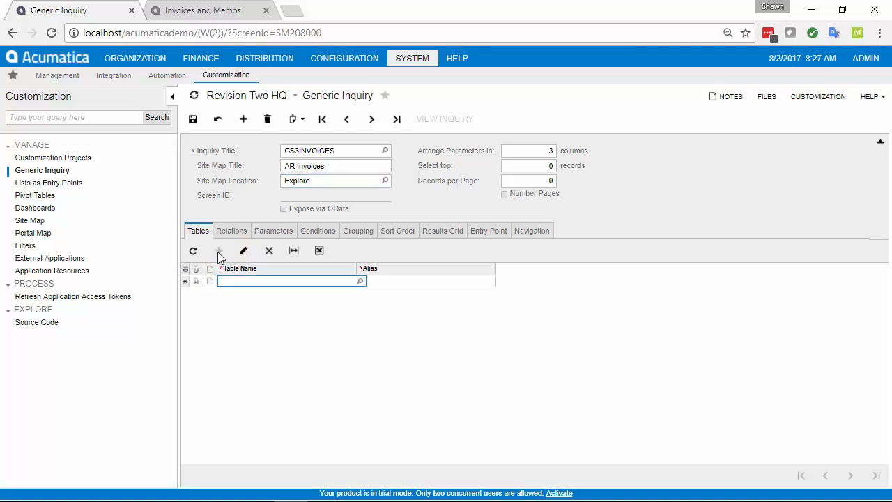
{"action": "key", "text": "alt+Tab"}
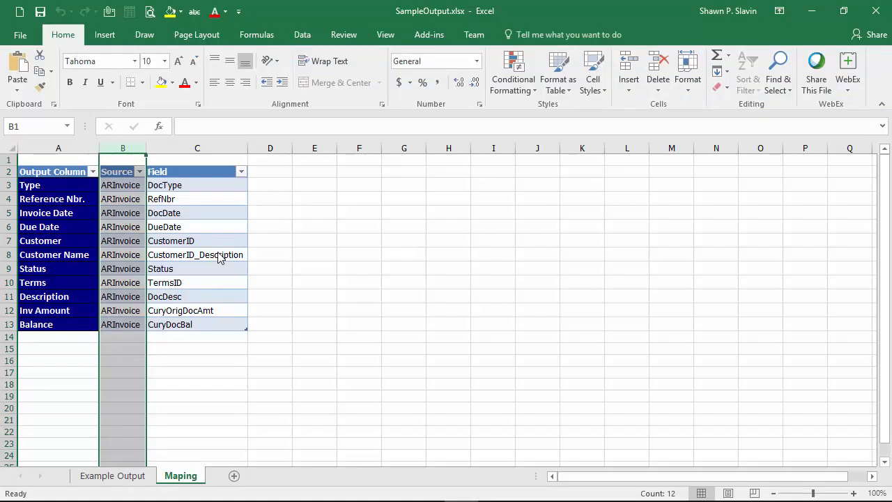
{"action": "key", "text": "alt+Tab"}
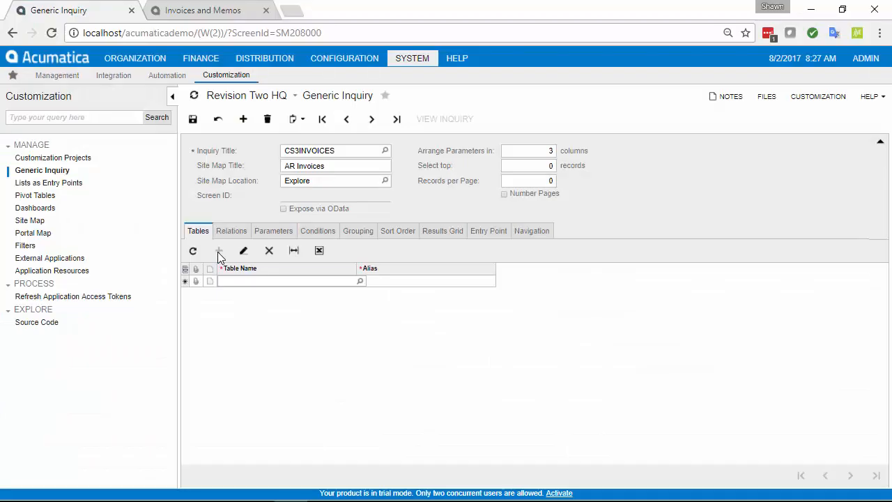
{"action": "type", "text": "ARInvoic"}
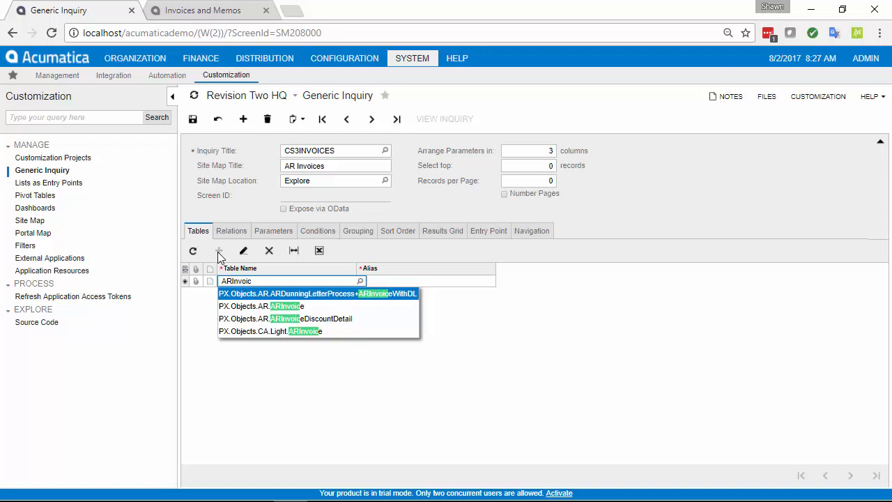
{"action": "left_click", "coordinate": [243, 310]}
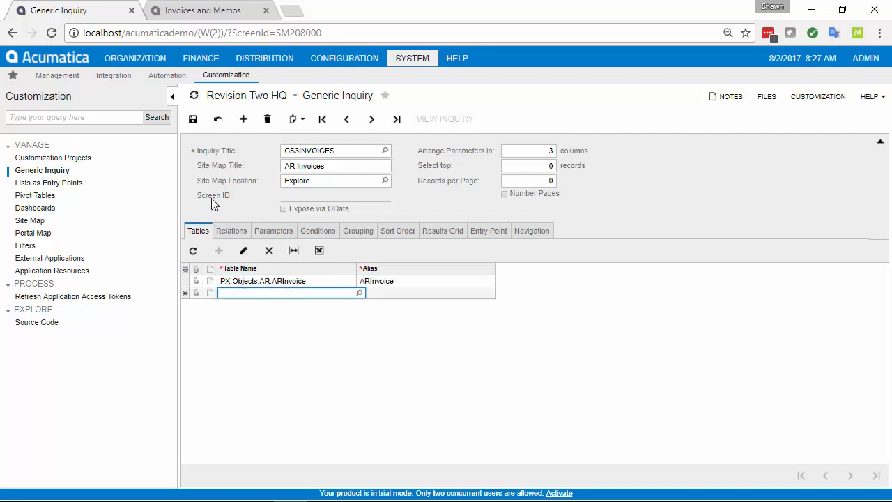
{"action": "left_click", "coordinate": [196, 123]}
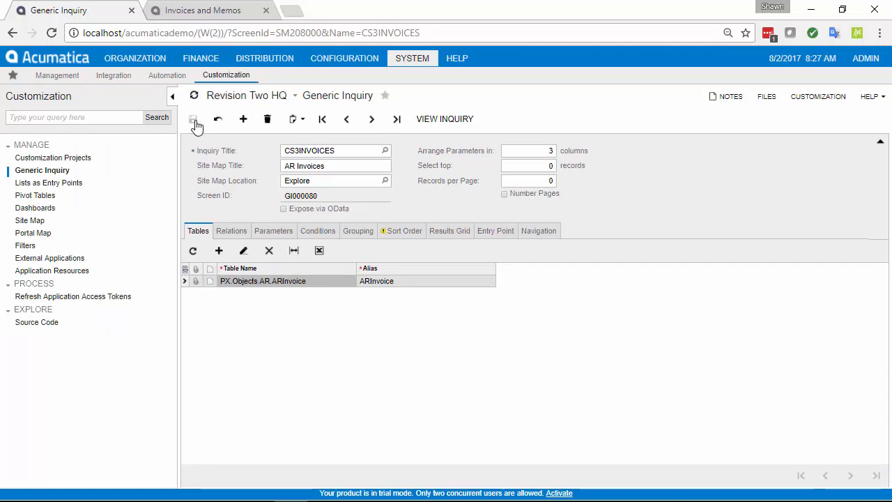
- Check the Excel mapping sheet and add a results grid row in Acumatica with ARInvoice as its object
{"action": "left_click", "coordinate": [449, 236]}
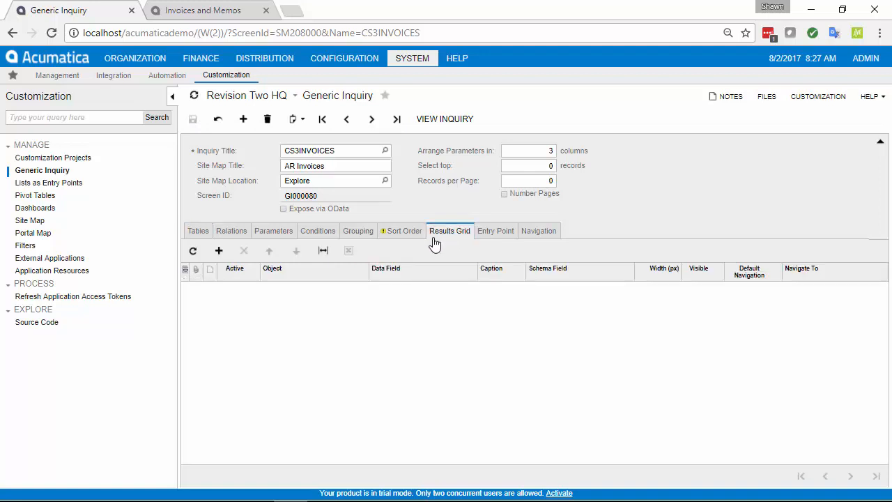
{"action": "left_click", "coordinate": [219, 252]}
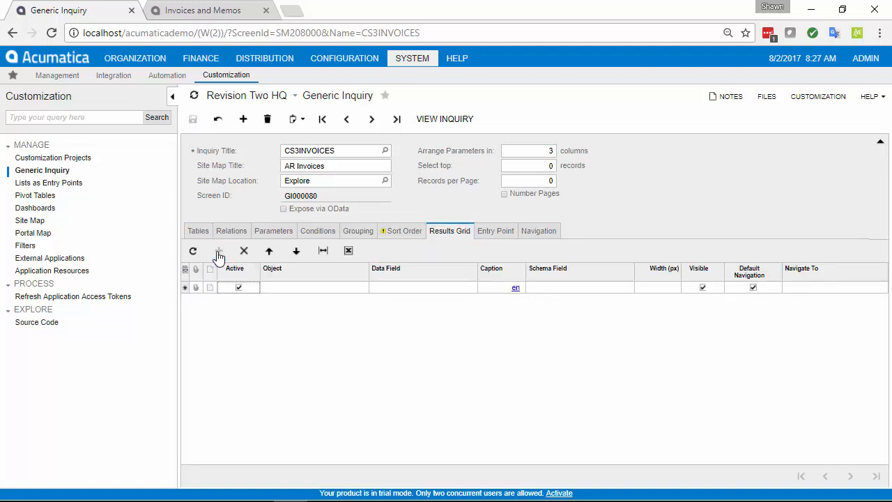
{"action": "key", "text": "alt+Tab"}
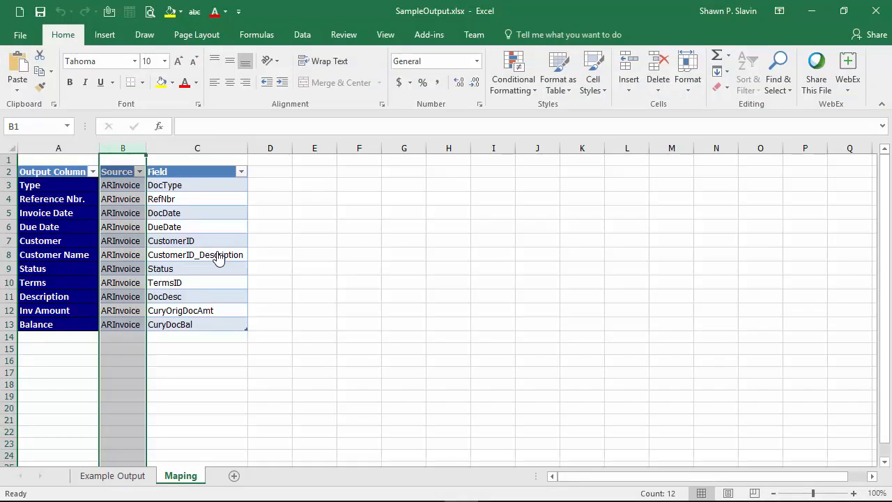
{"action": "key", "text": "alt+Tab"}
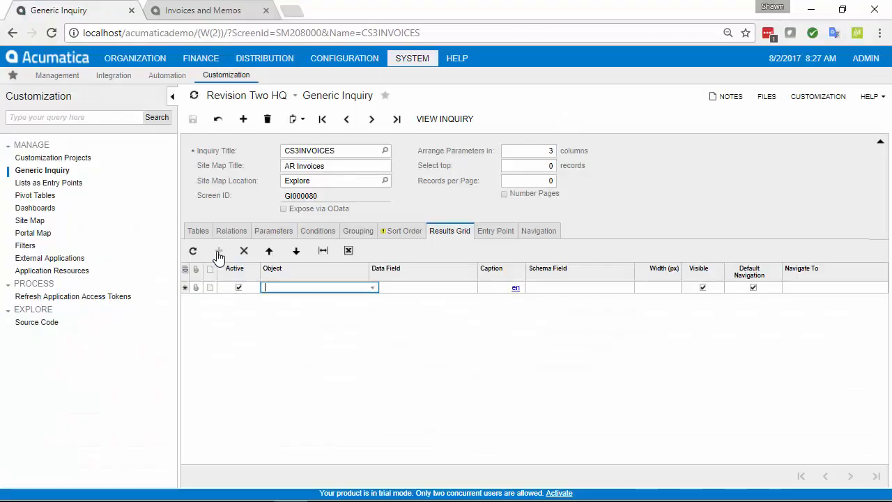
{"action": "left_click", "coordinate": [372, 288]}
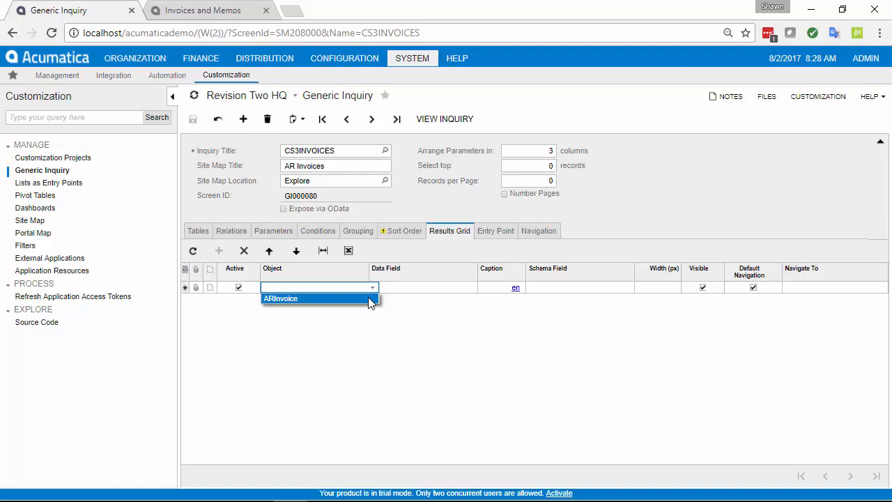
{"action": "left_click", "coordinate": [370, 300]}
- Set the data field of the ARInvoice results row to DocType
{"action": "left_click", "coordinate": [467, 293]}
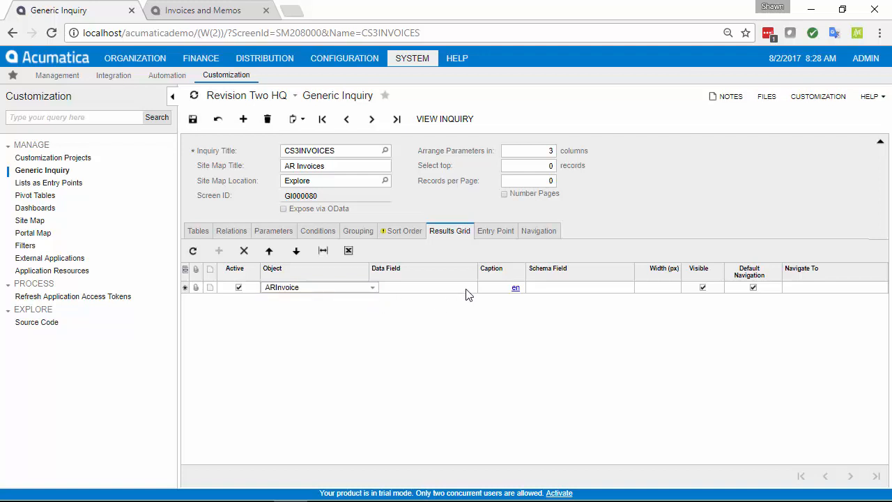
{"action": "left_click", "coordinate": [480, 289]}
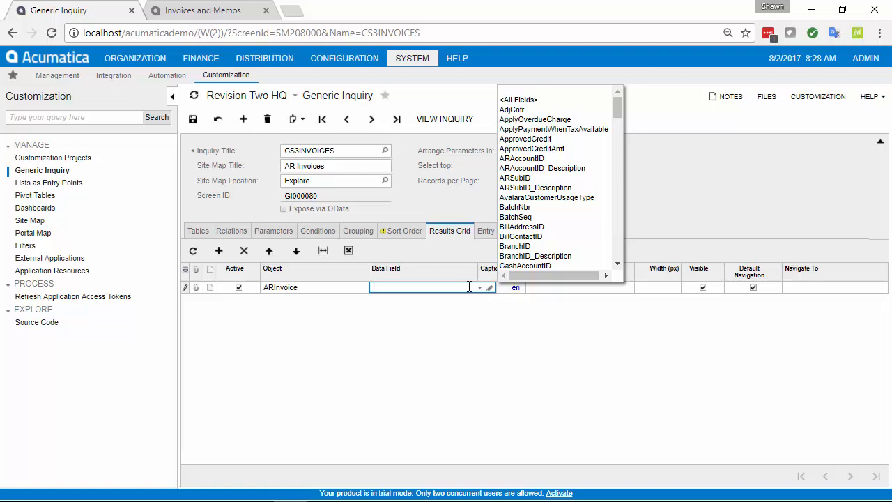
{"action": "type", "text": "d"}
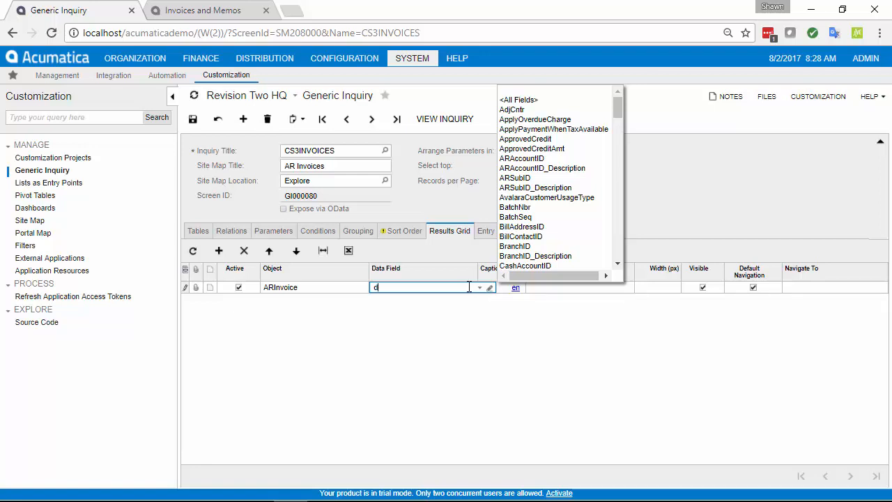
{"action": "type", "text": "octyp"}
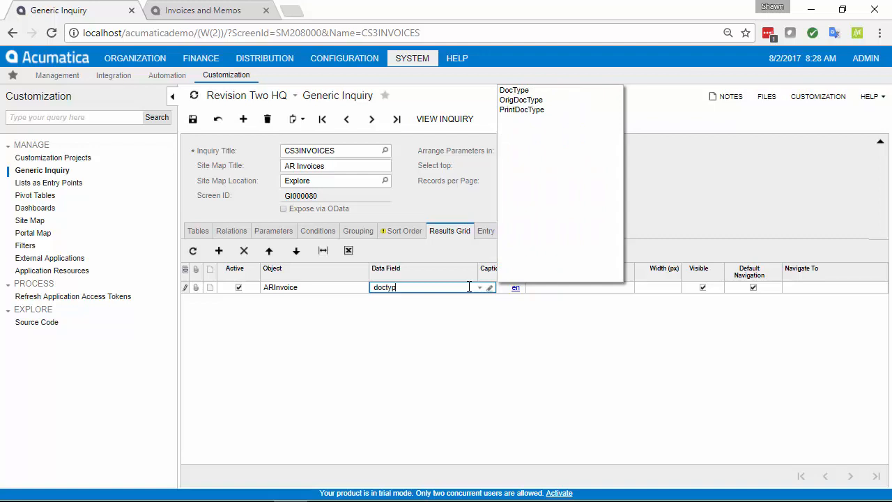
{"action": "key", "text": "Down"}
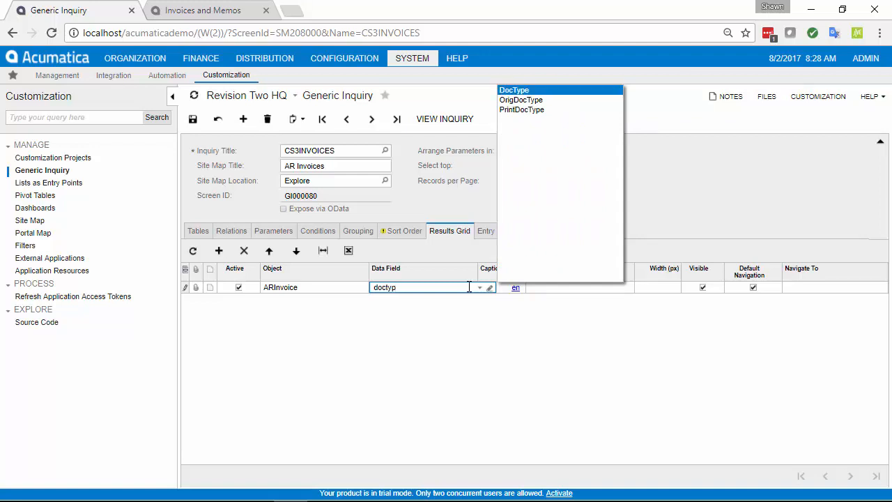
{"action": "key", "text": "Tab"}
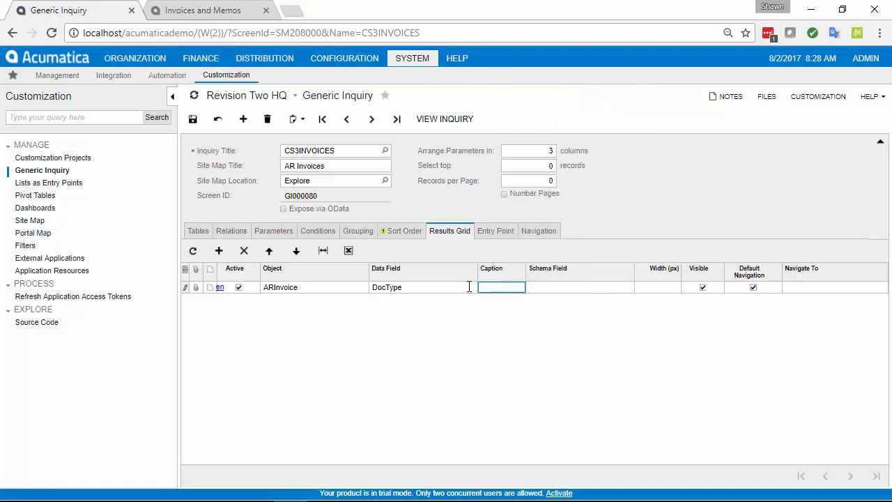
- Set the width of the DocType results row to 120 px
{"action": "key", "text": "Tab"}
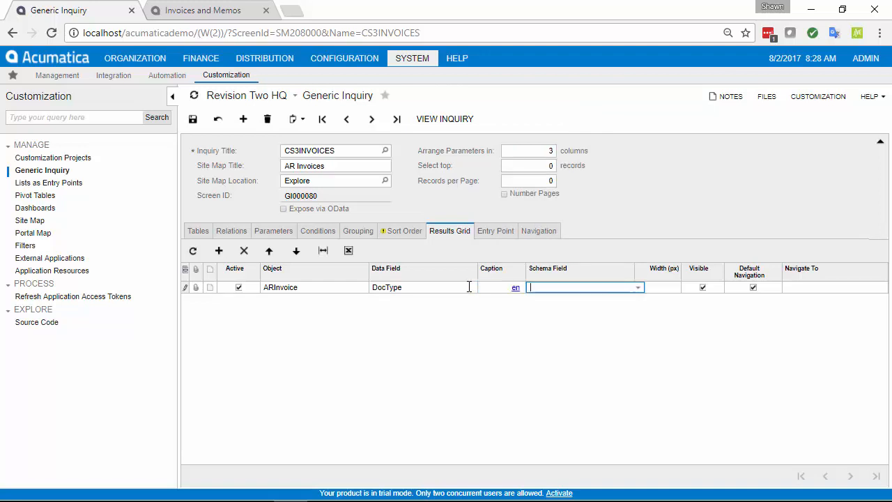
{"action": "key", "text": "Tab"}
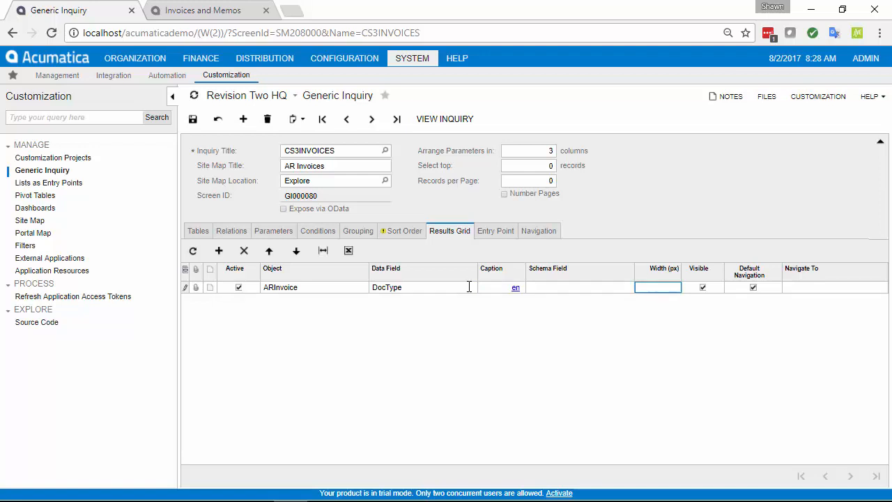
{"action": "type", "text": "120"}
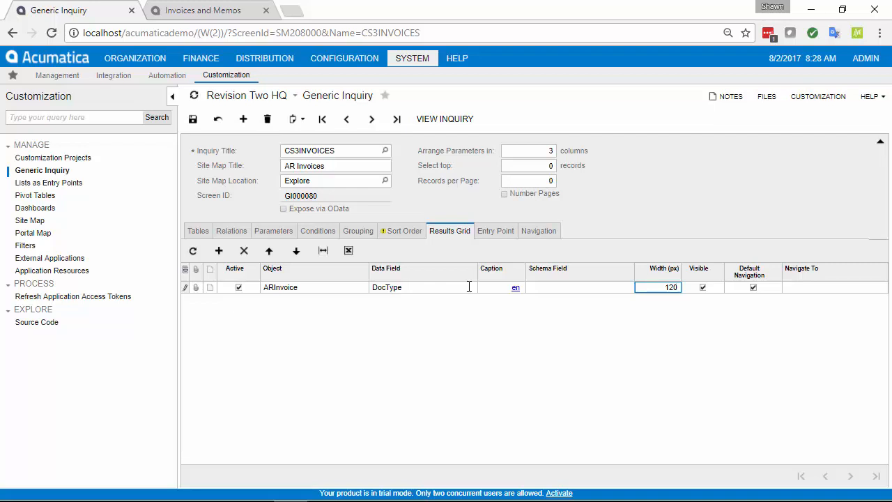
{"action": "key", "text": "Return"}
- Add a second ARInvoice results row with RefNbr as its data field
{"action": "type", "text": "ref"}
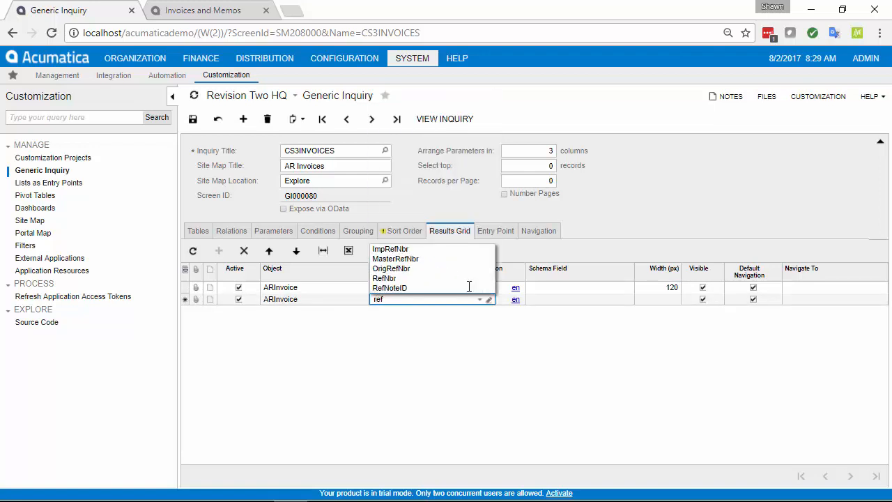
{"action": "key", "text": "Down"}
{"action": "key", "text": "Down"}
{"action": "key", "text": "Down"}
{"action": "key", "text": "Down"}
{"action": "key", "text": "Return"}
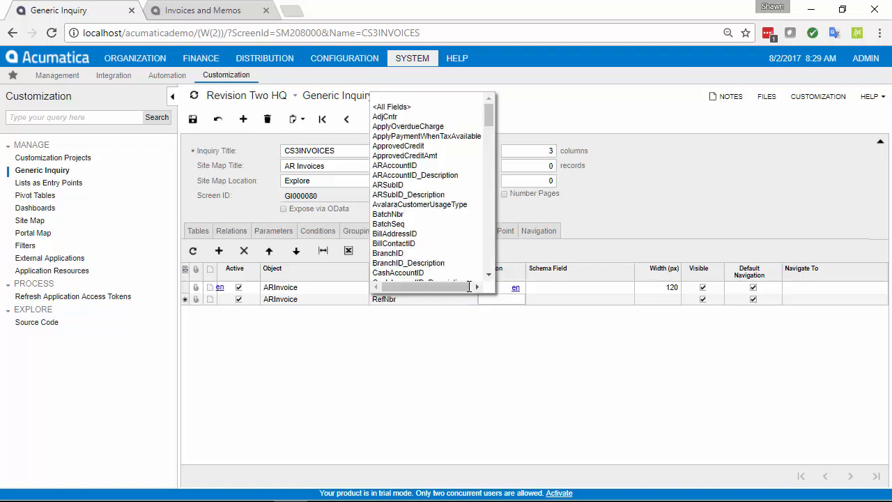
{"action": "key", "text": "Tab"}
{"action": "key", "text": "Tab"}
{"action": "key", "text": "Tab"}
{"action": "key", "text": "Tab"}
{"action": "key", "text": "Tab"}
{"action": "key", "text": "Tab"}
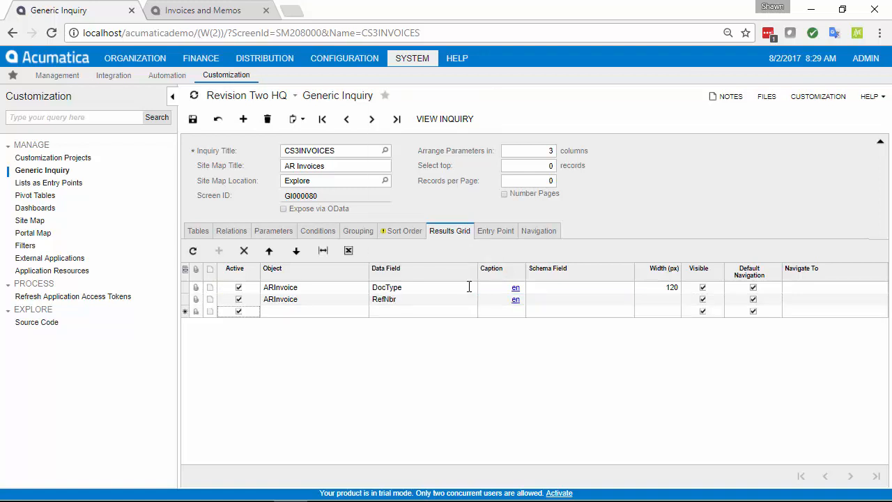
- Add ARInvoice rows for DocDate, DueDate, CustomerID, CustomerID_Description, Status, TermsID, DocDesc, CuryOrigDocAmt and Curydocb, and save the inquiry
{"action": "key", "text": "Tab"}
{"action": "key", "text": "Tab"}
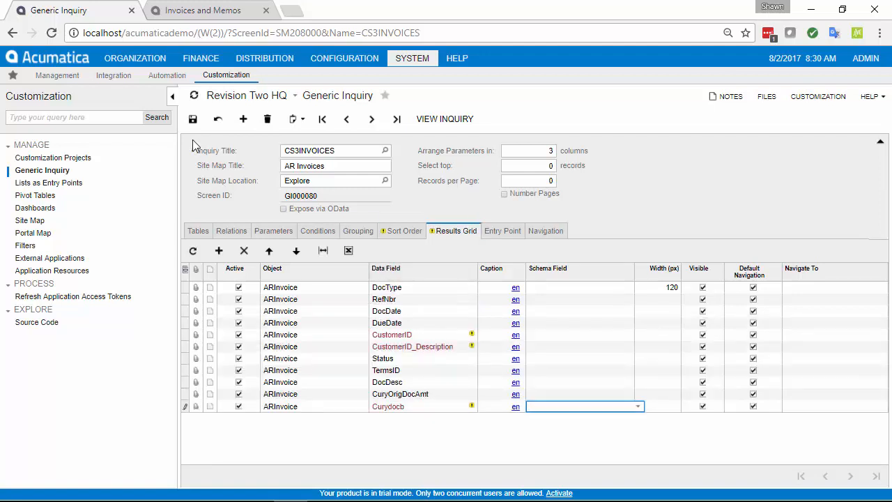
{"action": "left_click", "coordinate": [193, 120]}
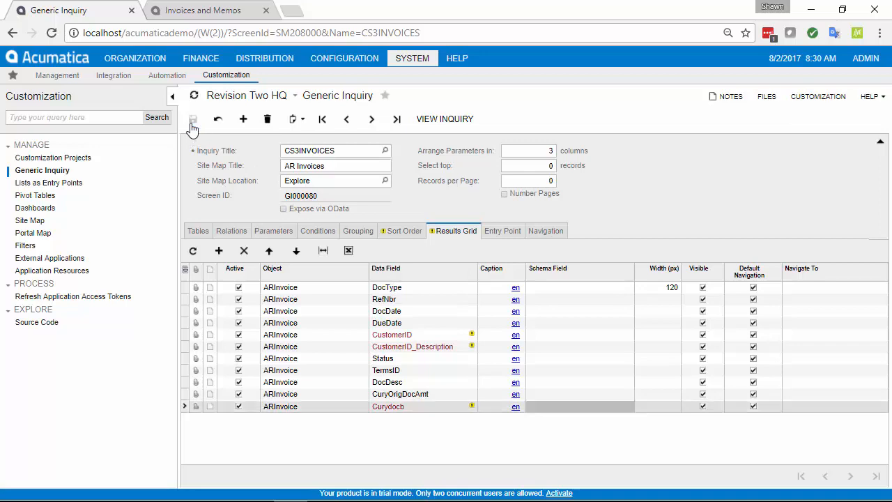
- View the AR Invoices inquiry output and check its columns from Type through Amount
{"action": "left_click", "coordinate": [463, 120]}
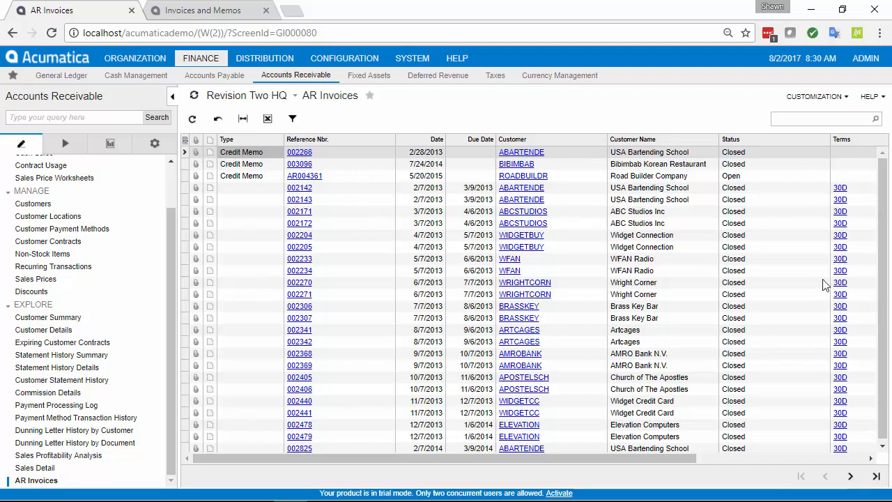
{"action": "left_click", "coordinate": [770, 460]}
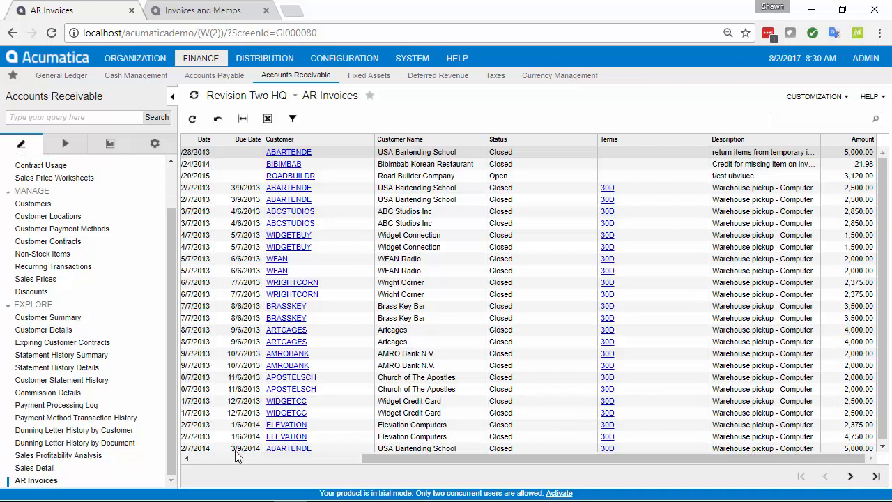
{"action": "left_click", "coordinate": [216, 459]}
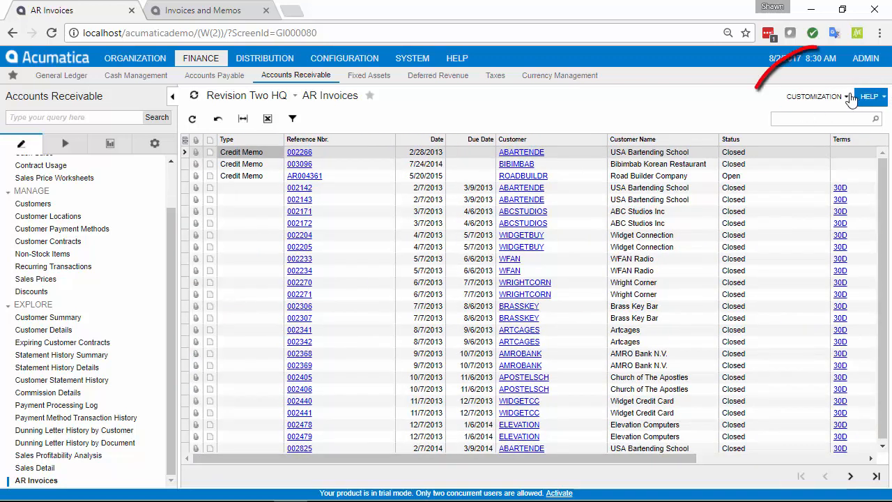
- Reopen the AR Invoices generic inquiry for editing and display its results grid
{"action": "left_click", "coordinate": [836, 98]}
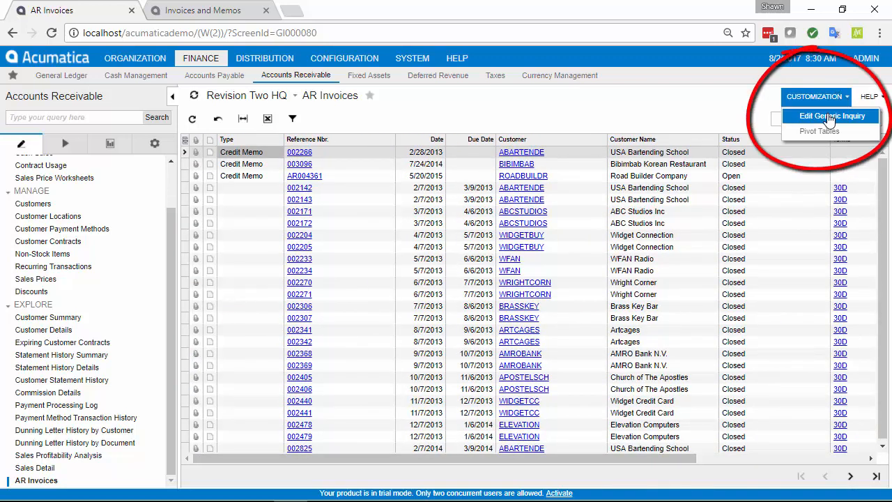
{"action": "left_click", "coordinate": [829, 117]}
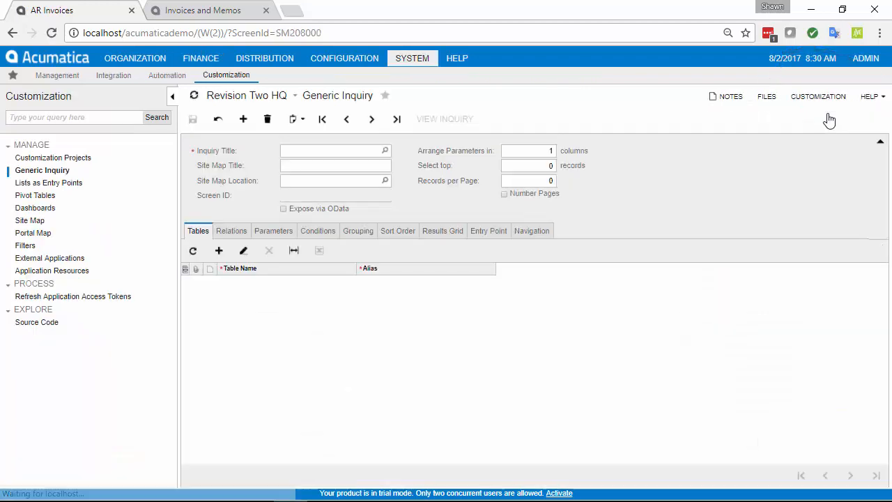
{"action": "left_click", "coordinate": [489, 240]}
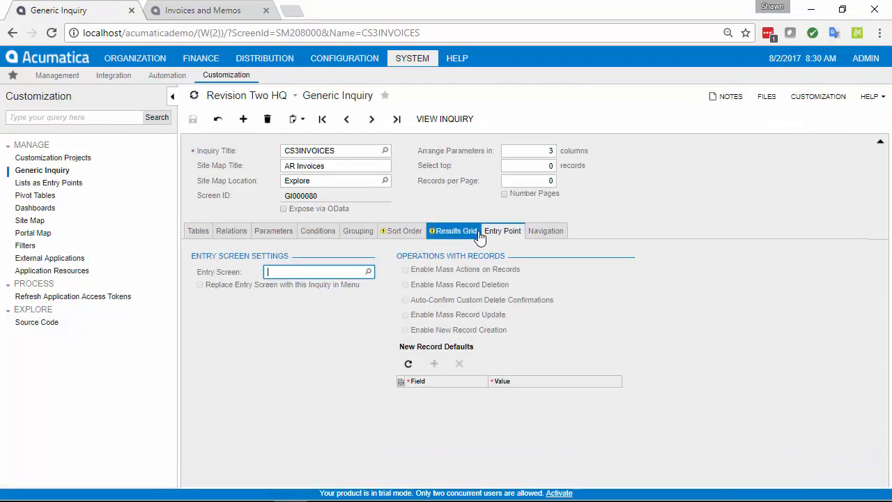
{"action": "left_click", "coordinate": [477, 237]}
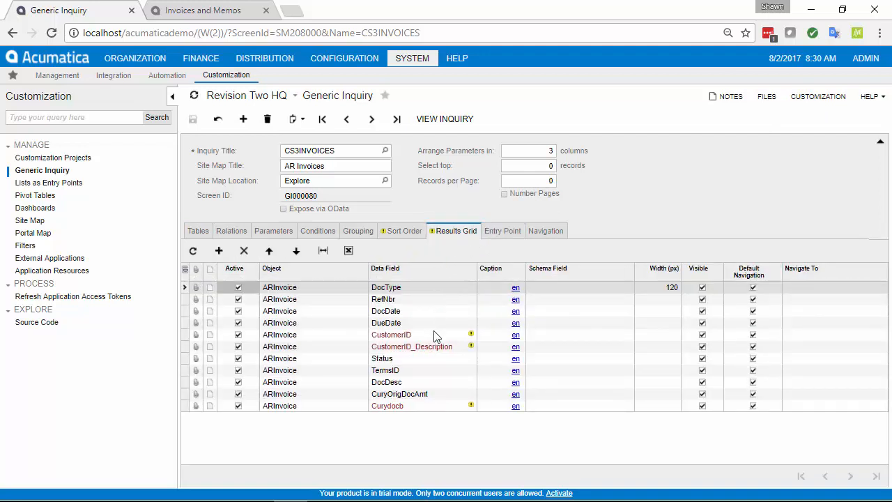
- Replace the invalid Curydocb data field in the last results row with CuryDocBal
{"action": "left_click", "coordinate": [416, 407]}
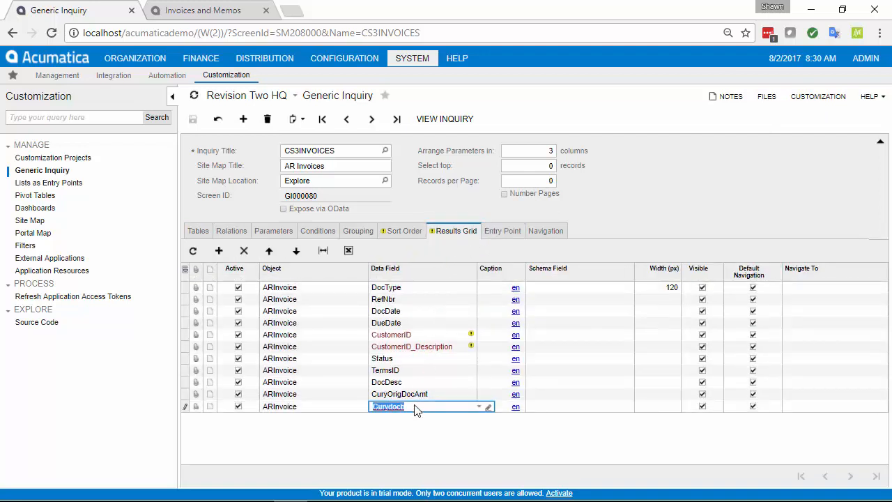
{"action": "type", "text": "a"}
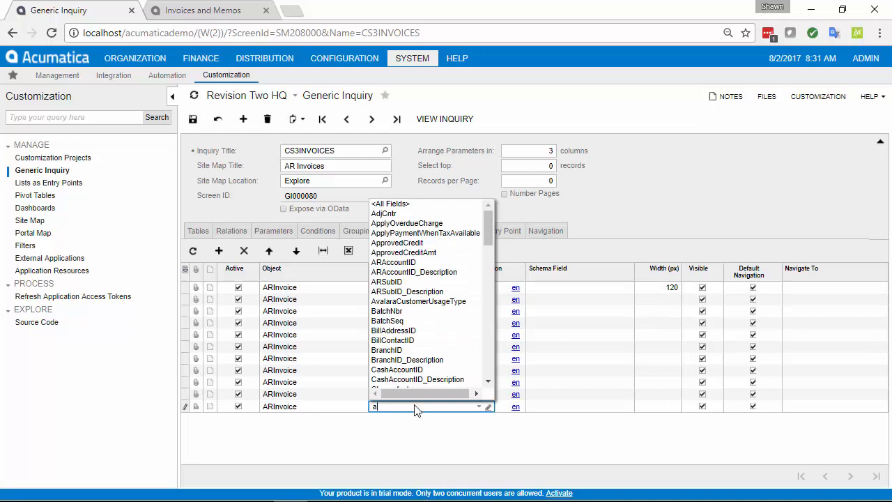
{"action": "key", "text": "BackSpace"}
{"action": "type", "text": "cury"}
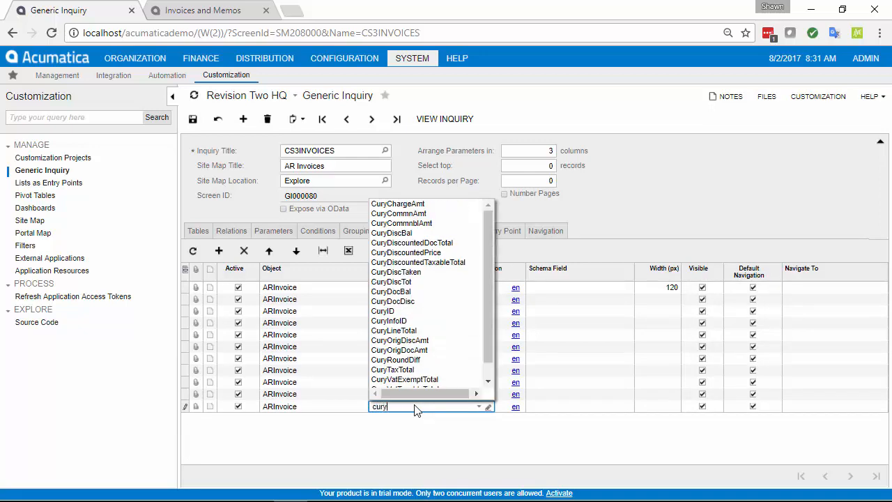
{"action": "type", "text": "doc"}
{"action": "key", "text": "Down"}
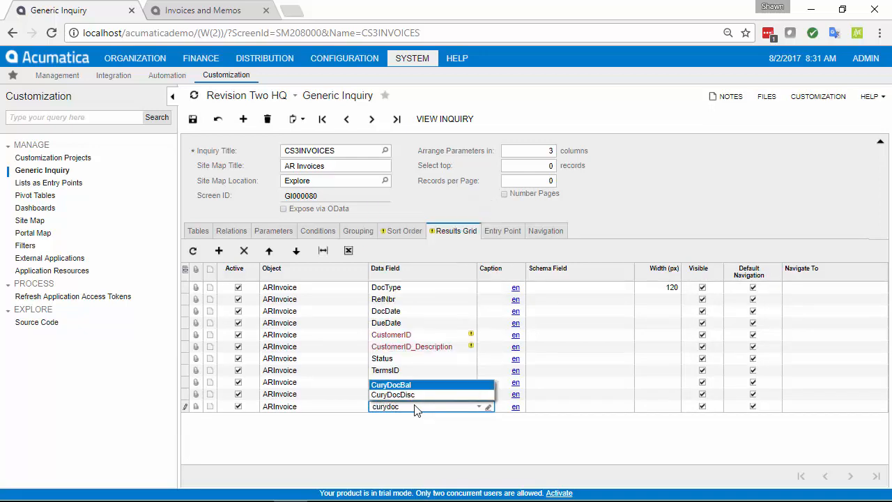
{"action": "key", "text": "Return"}
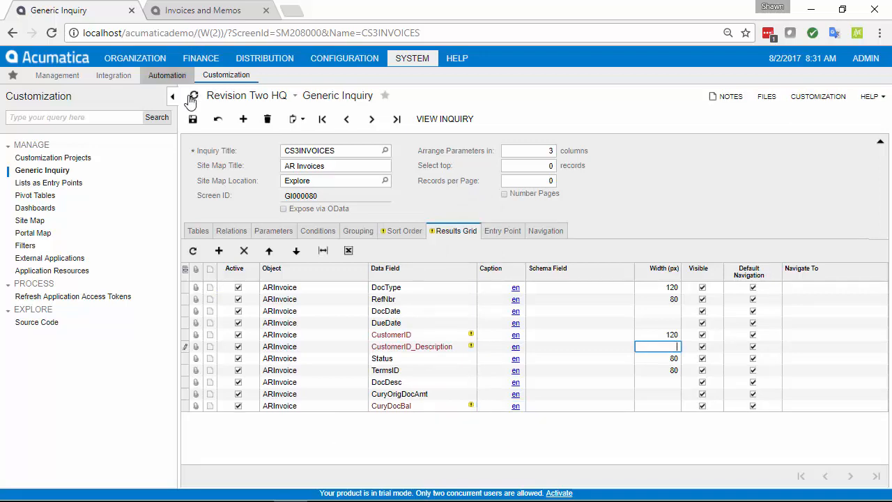
- Set the RefNbr, Status and TermsID widths to 80 px and CustomerID to 120 px, save, and view the inquiry output at full width
{"action": "left_click", "coordinate": [193, 122]}
{"action": "left_click", "coordinate": [440, 119]}
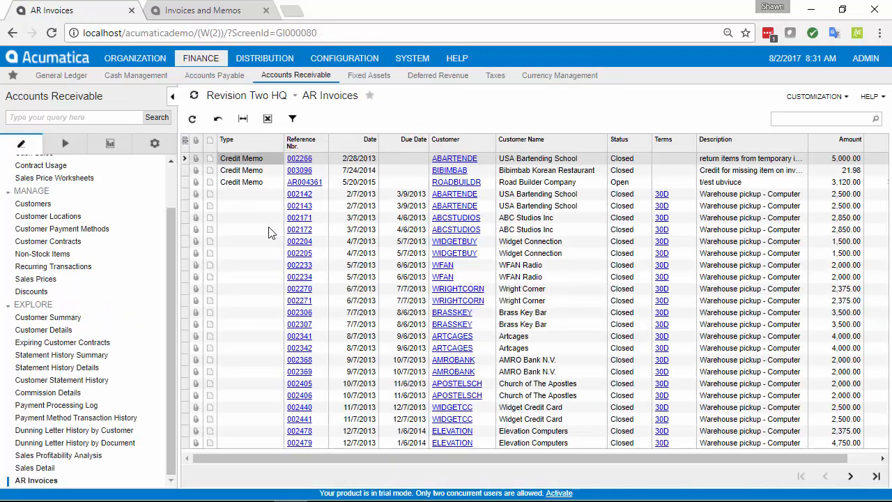
{"action": "left_click", "coordinate": [172, 96]}
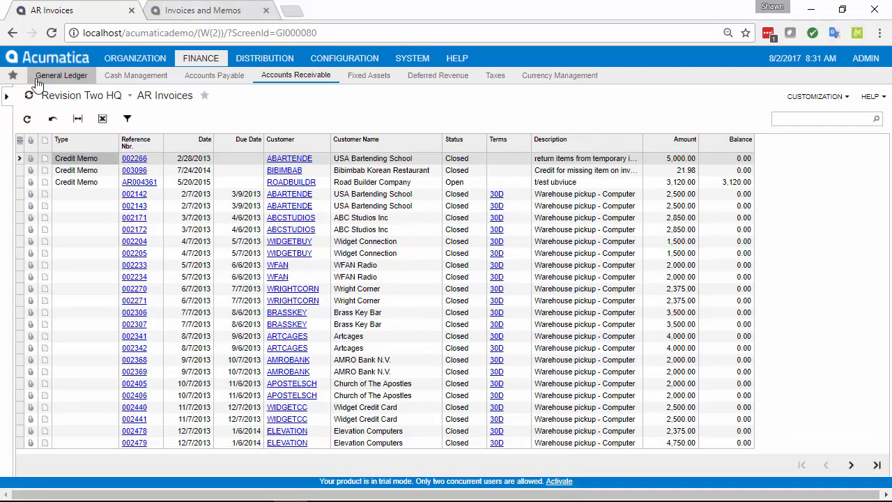
{"action": "left_click", "coordinate": [9, 98]}
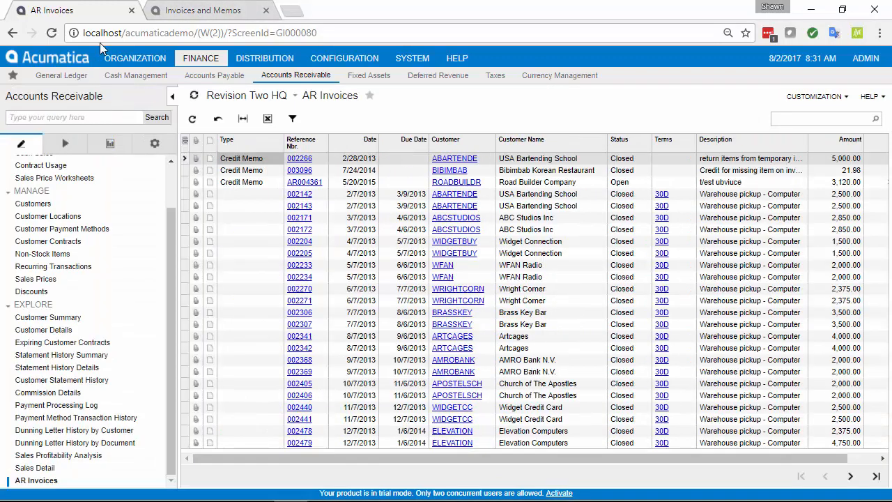
- Close the inquiry page, reload the Invoices and Memos page, and open AR Invoices from the Explore group
{"action": "left_click", "coordinate": [131, 12]}
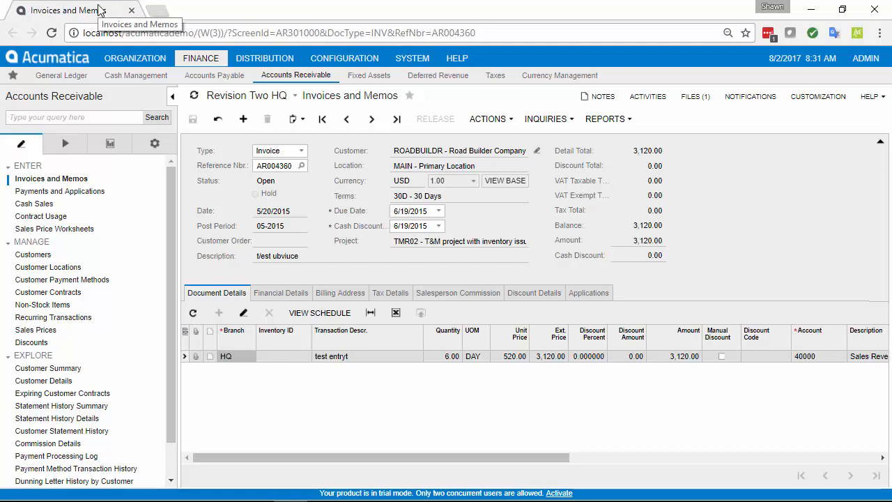
{"action": "left_click", "coordinate": [52, 32]}
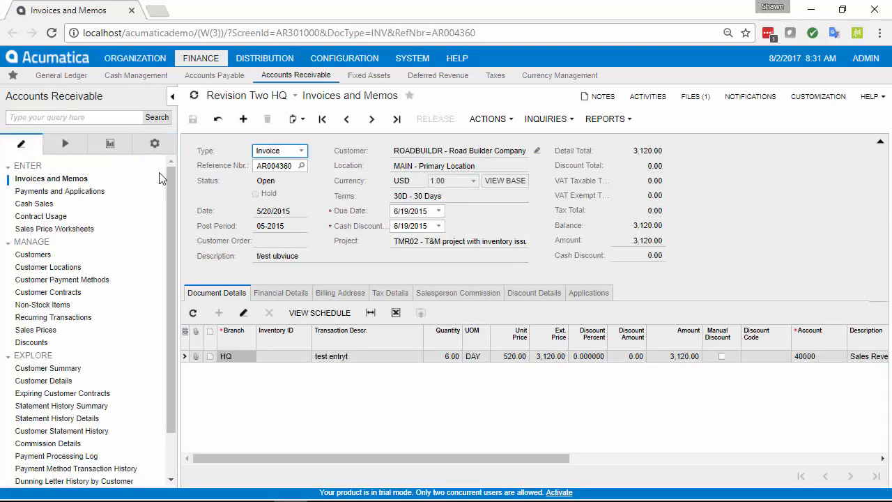
{"action": "left_click_drag", "start_coordinate": [172, 179], "coordinate": [160, 284]}
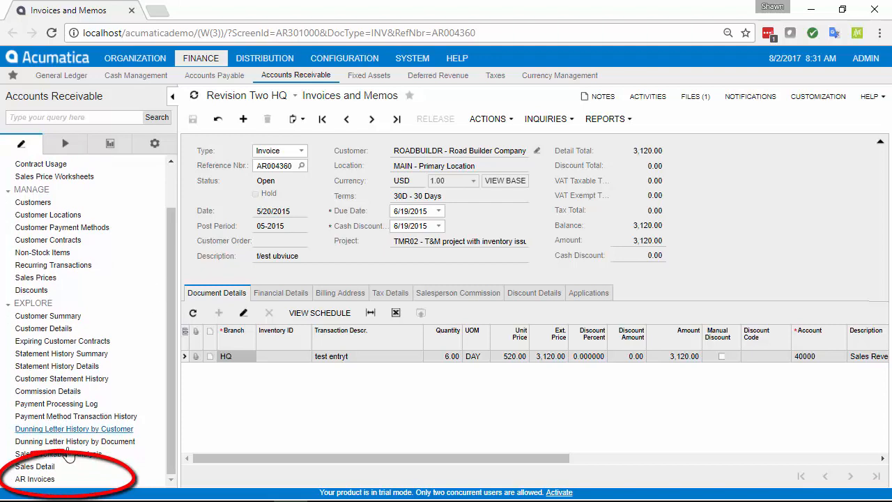
{"action": "left_click", "coordinate": [44, 479]}
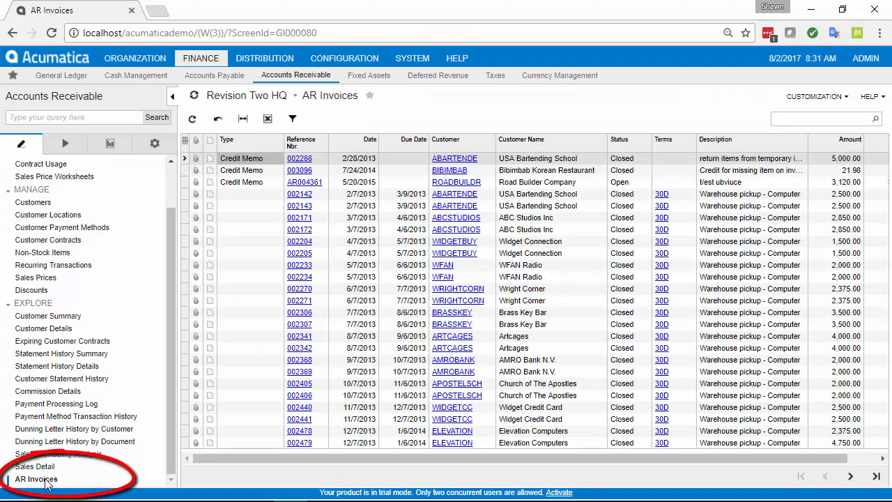